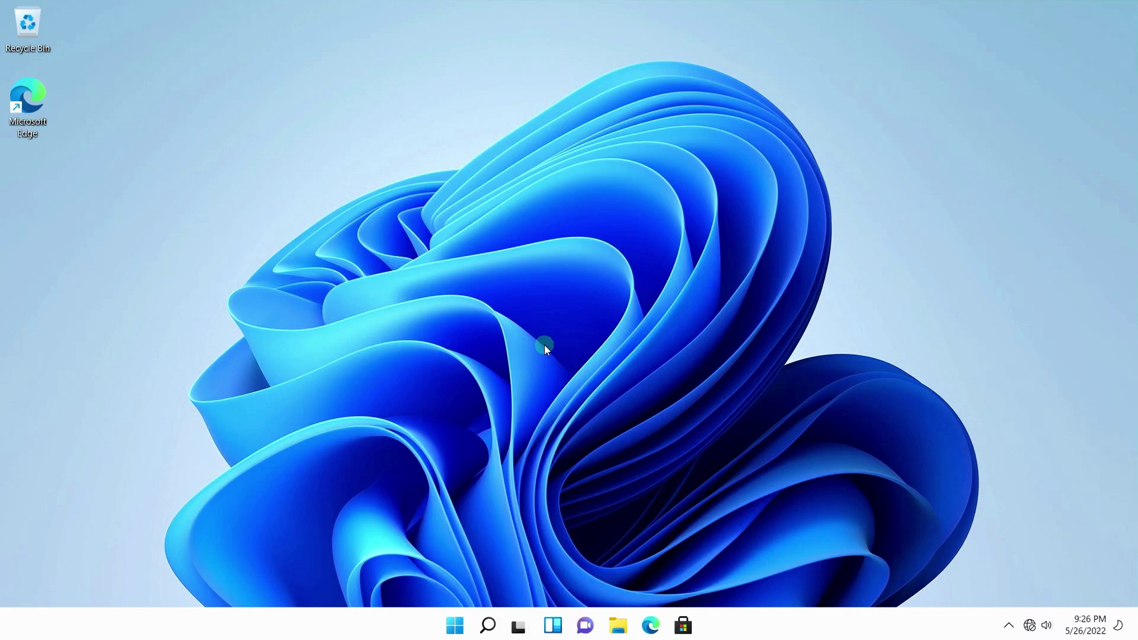
Check the Windows specifications on the system's About page, including edition, version and OS build, and close the page
{"action": "right_click", "coordinate": [460, 626]}
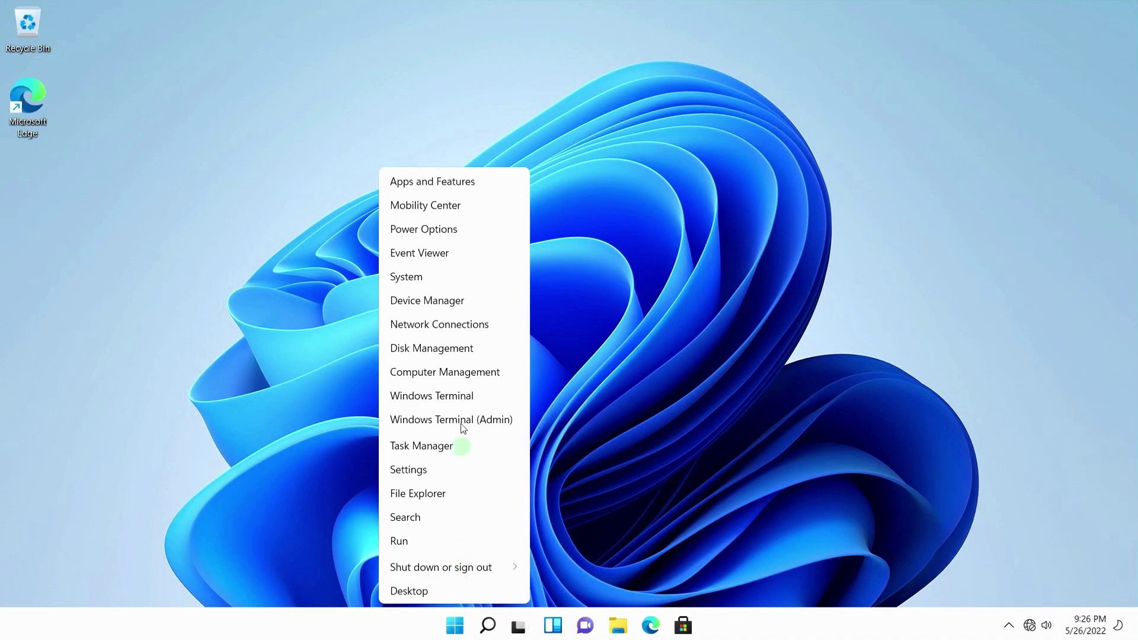
{"action": "left_click", "coordinate": [432, 279]}
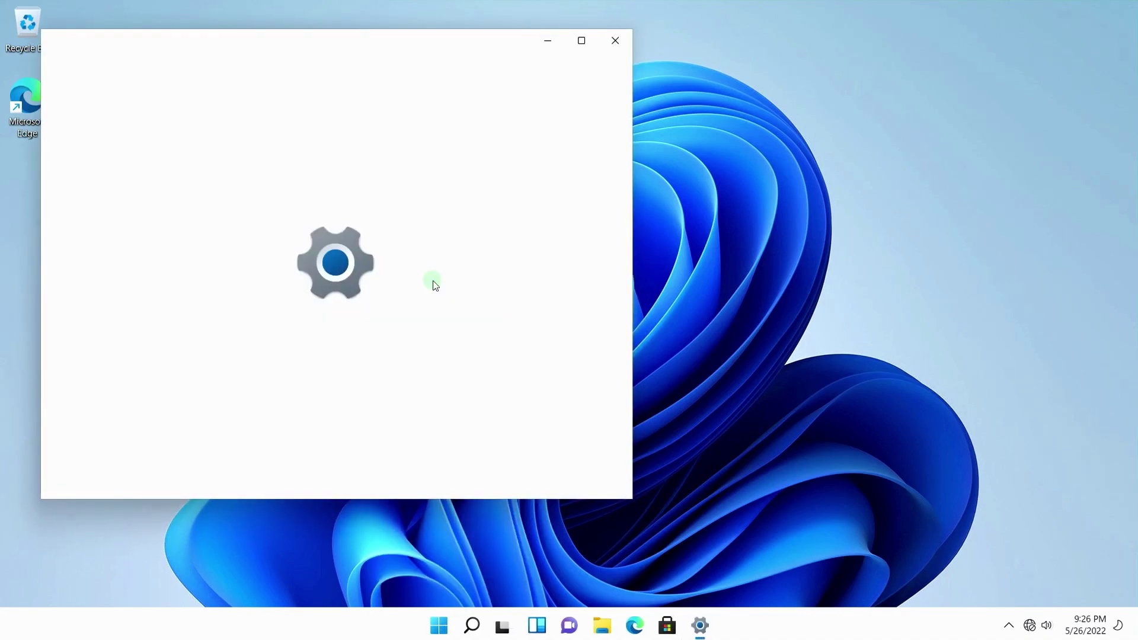
{"action": "scroll", "coordinate": [515, 316], "scroll_direction": "down", "scroll_amount": 3}
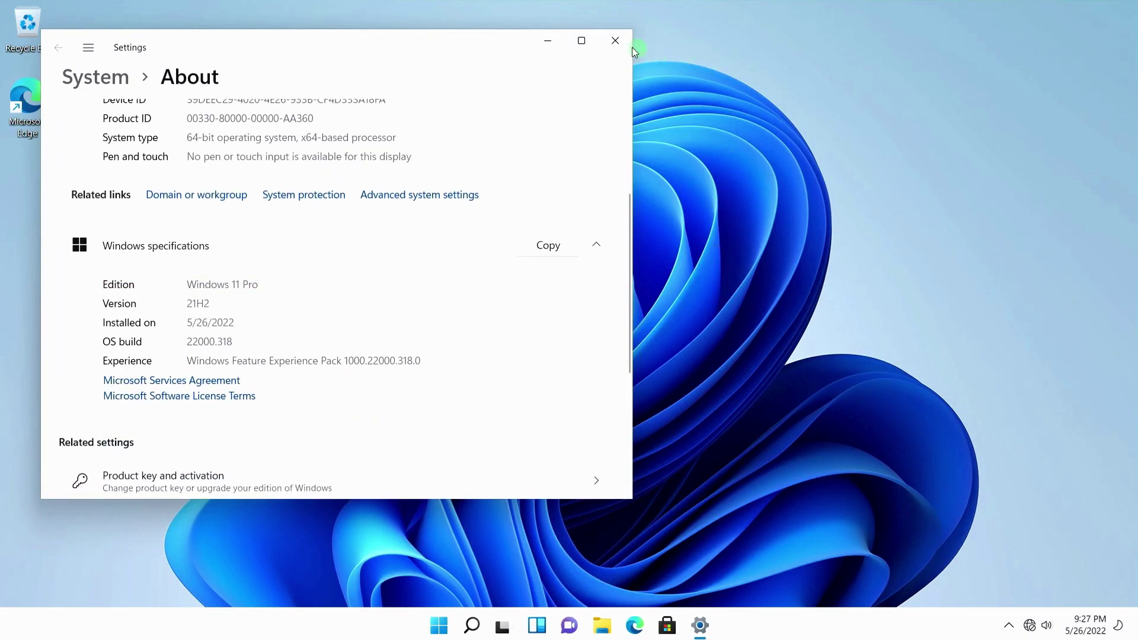
{"action": "left_click", "coordinate": [614, 41]}
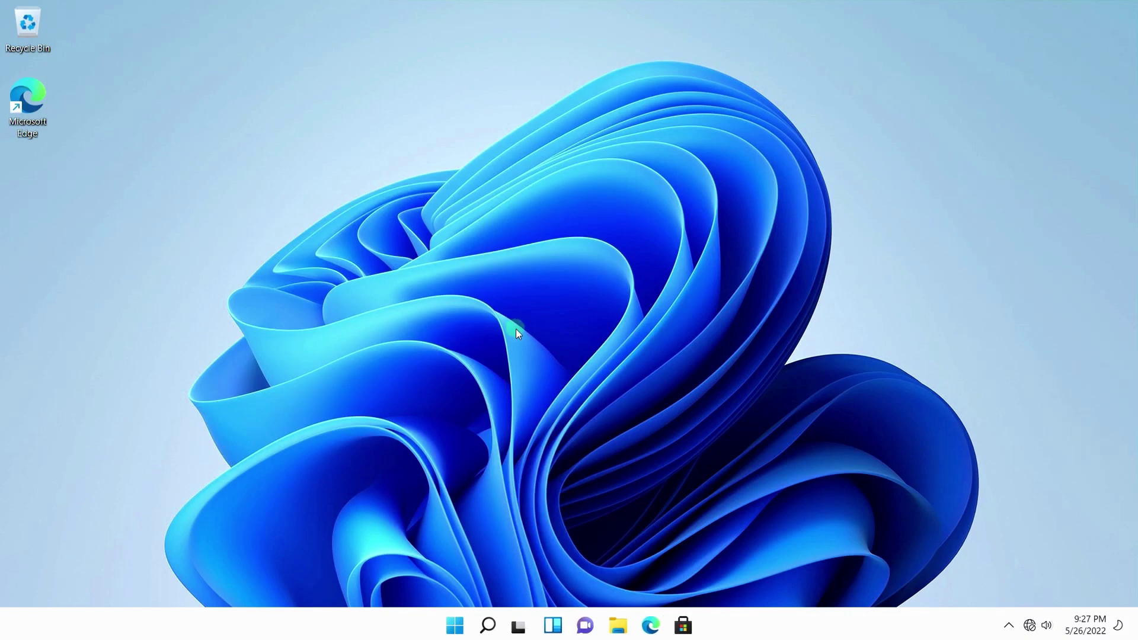
Open Device Manager, enlarge its window to show all device categories, and expand Display adapters
{"action": "right_click", "coordinate": [457, 626]}
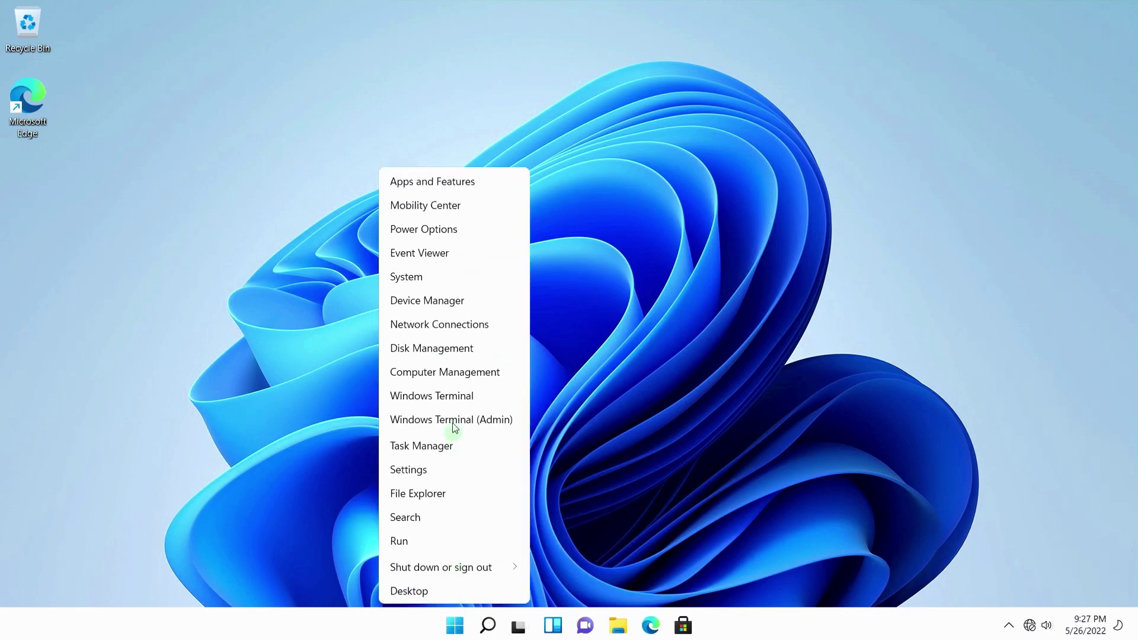
{"action": "left_click", "coordinate": [430, 302]}
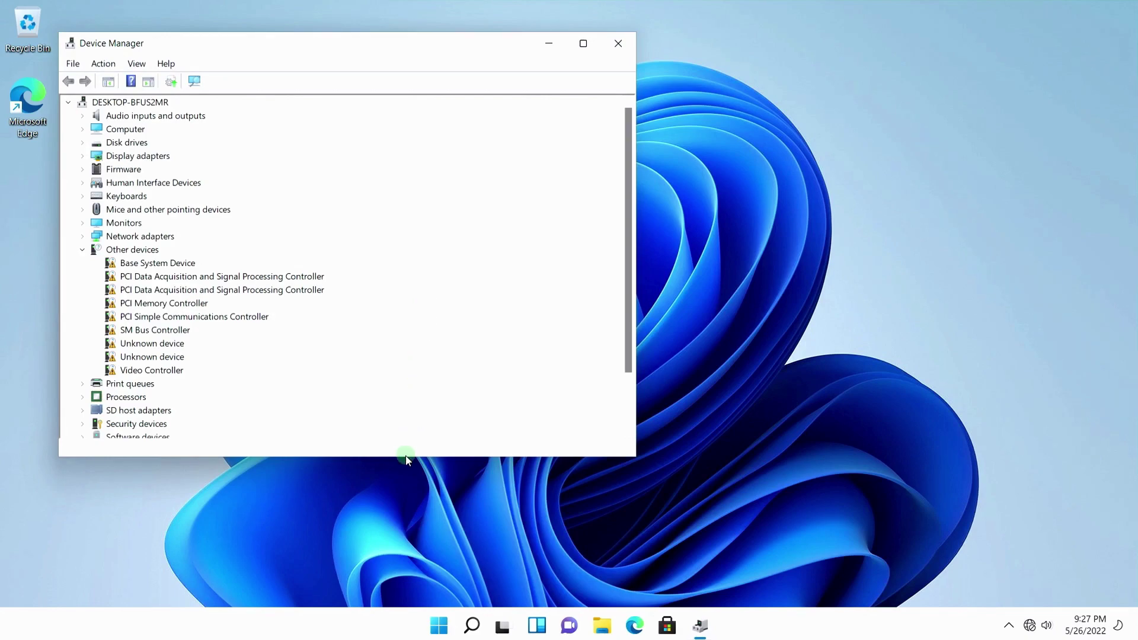
{"action": "left_click_drag", "start_coordinate": [407, 456], "coordinate": [400, 590]}
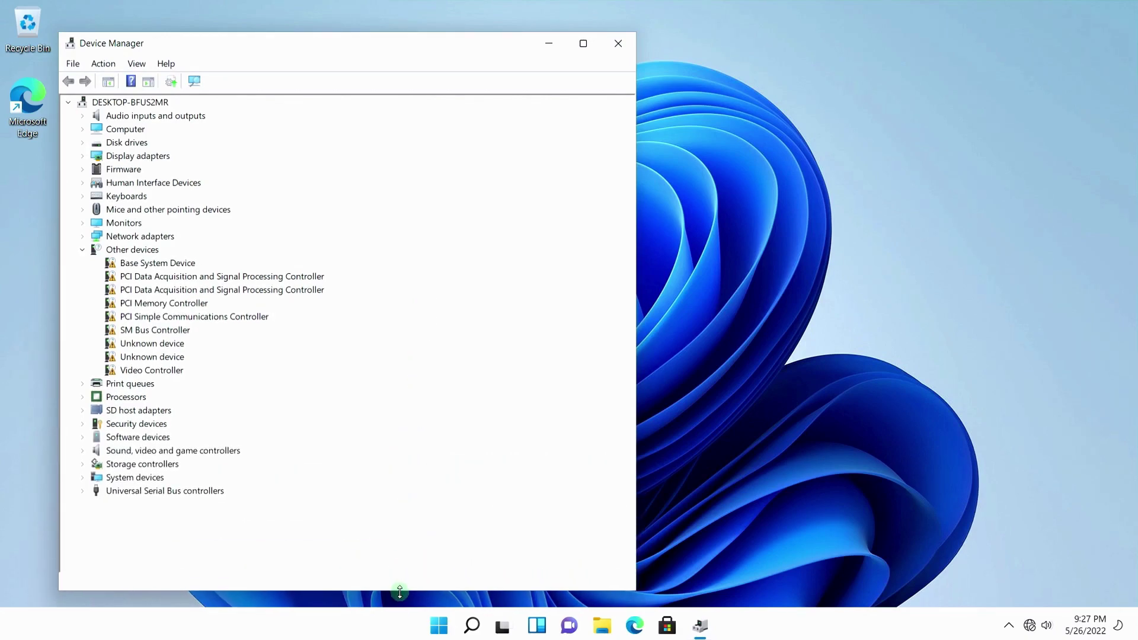
{"action": "left_click_drag", "start_coordinate": [229, 44], "coordinate": [218, 41]}
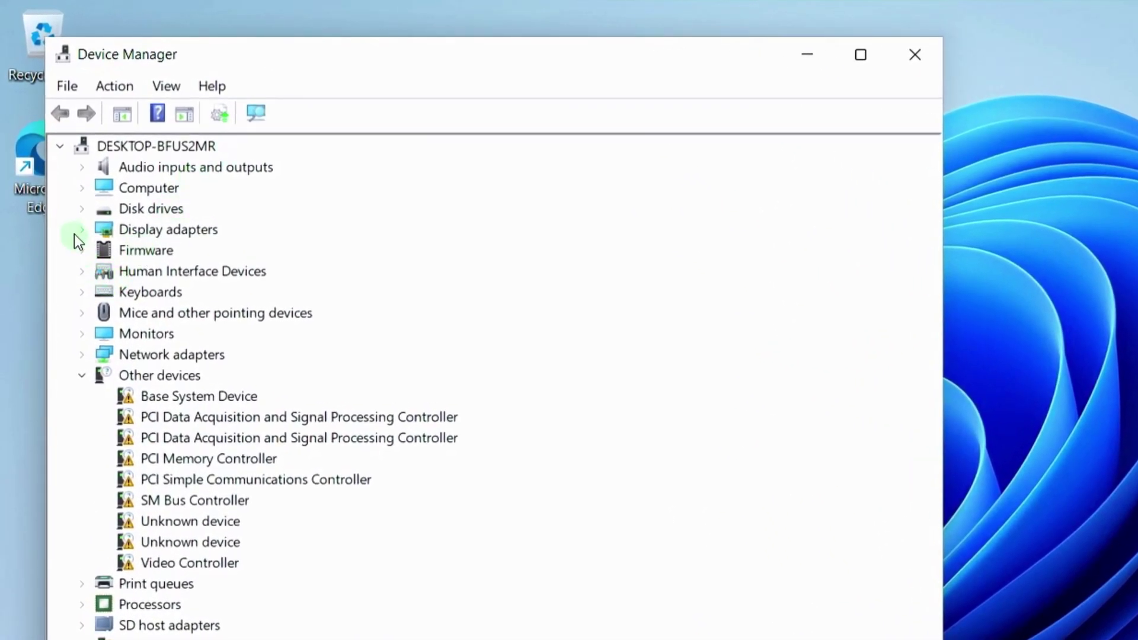
{"action": "left_click", "coordinate": [75, 209]}
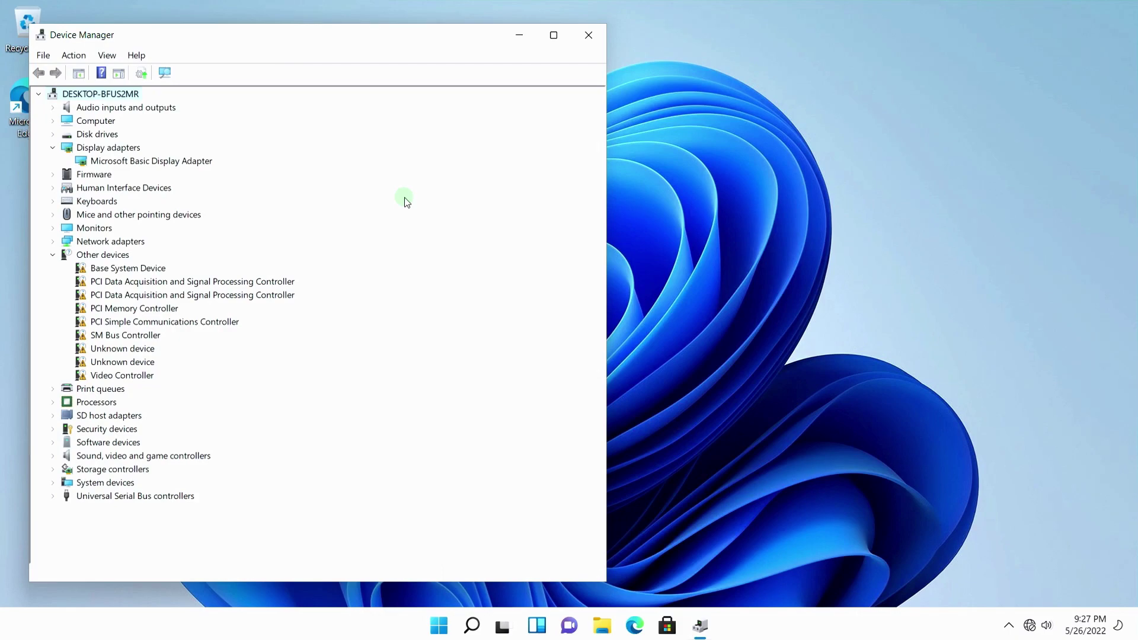
Open Windows Update in a Settings window placed beside Device Manager and check for updates
{"action": "left_click", "coordinate": [439, 630]}
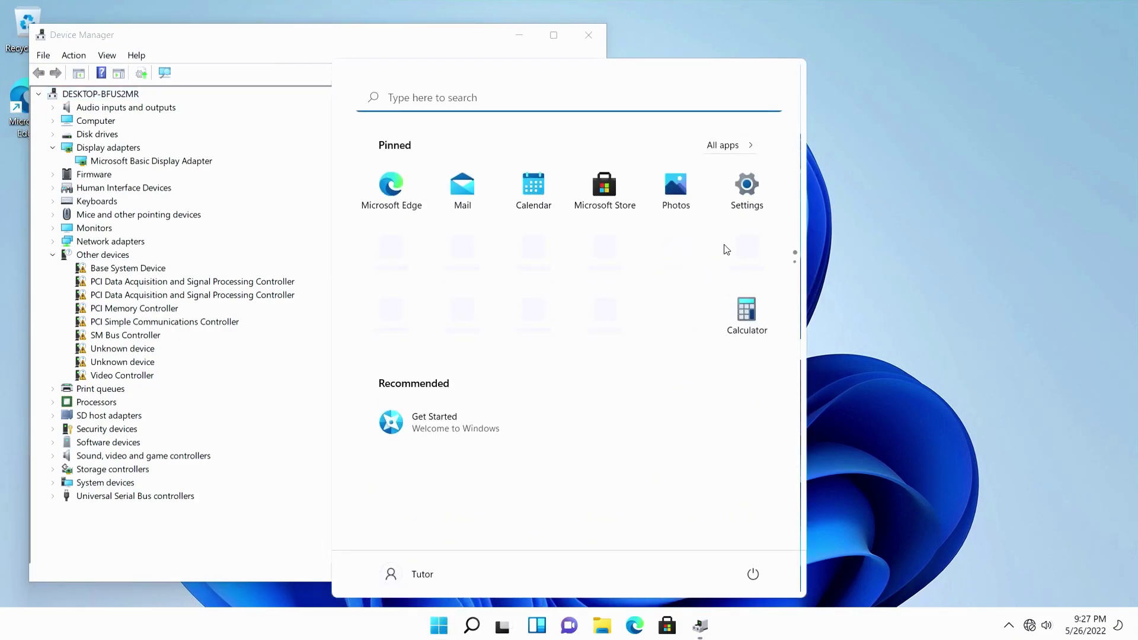
{"action": "left_click", "coordinate": [749, 193]}
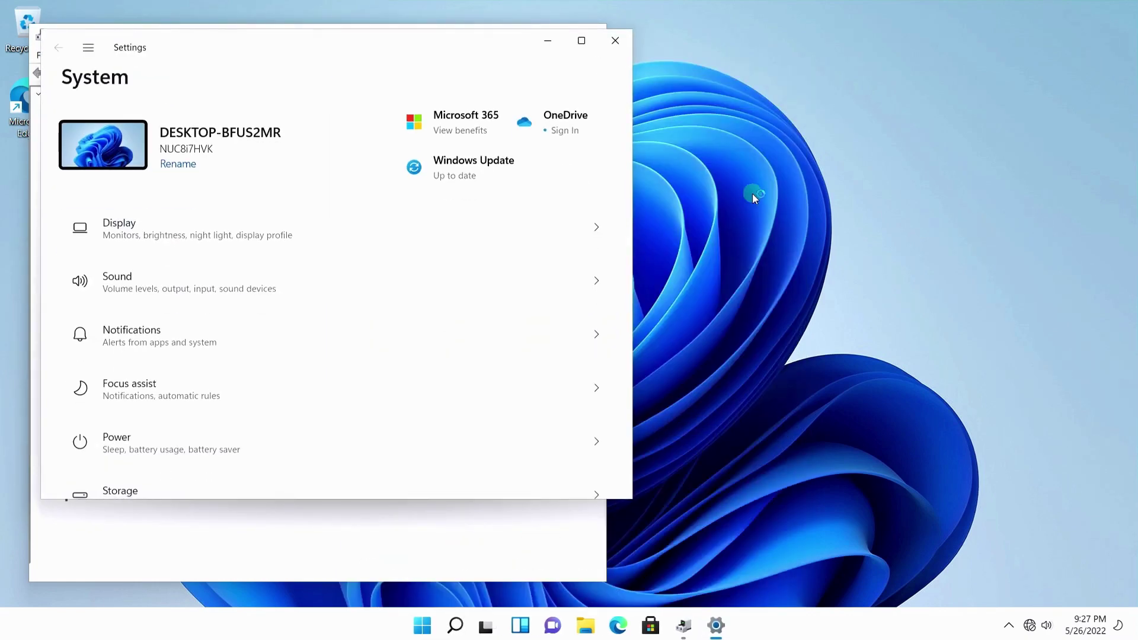
{"action": "left_click_drag", "start_coordinate": [358, 43], "coordinate": [844, 42]}
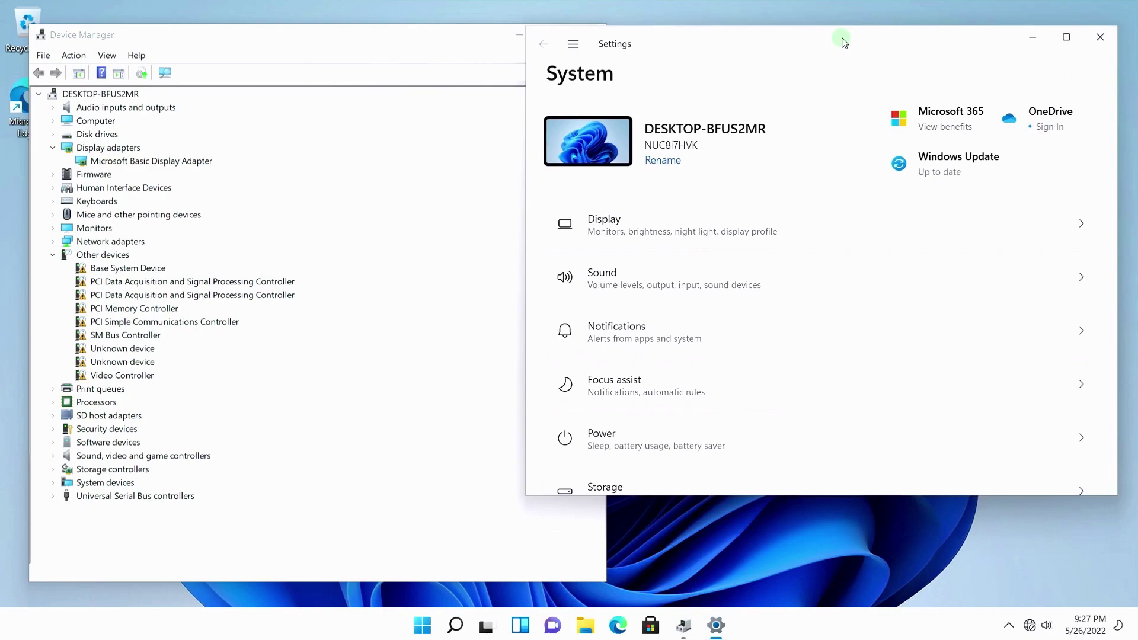
{"action": "left_click", "coordinate": [941, 169]}
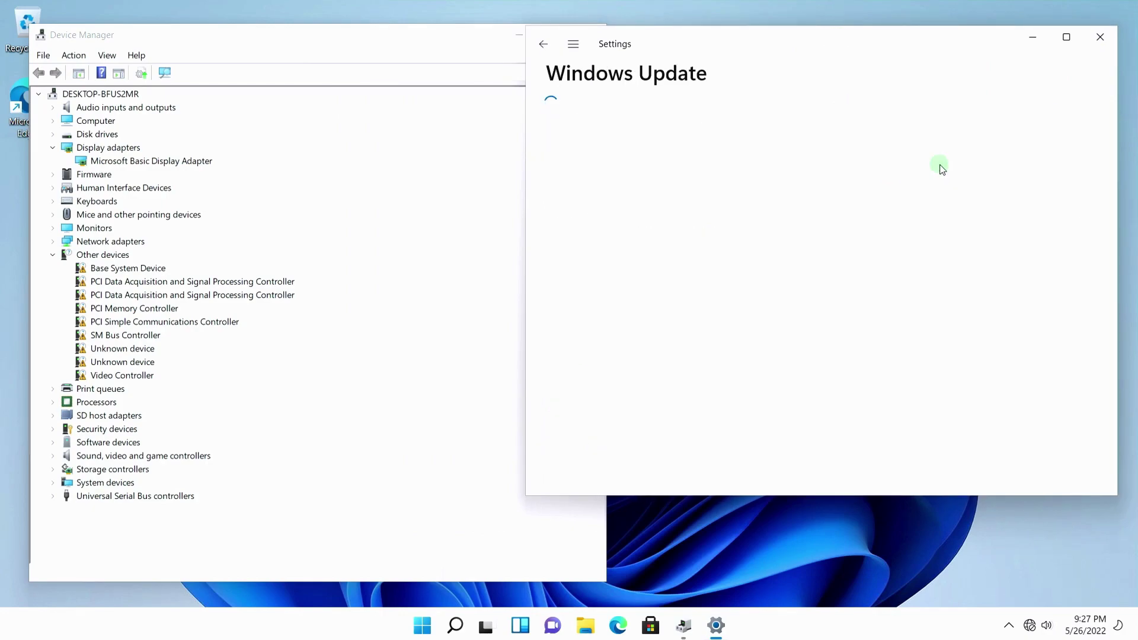
{"action": "left_click", "coordinate": [1036, 142]}
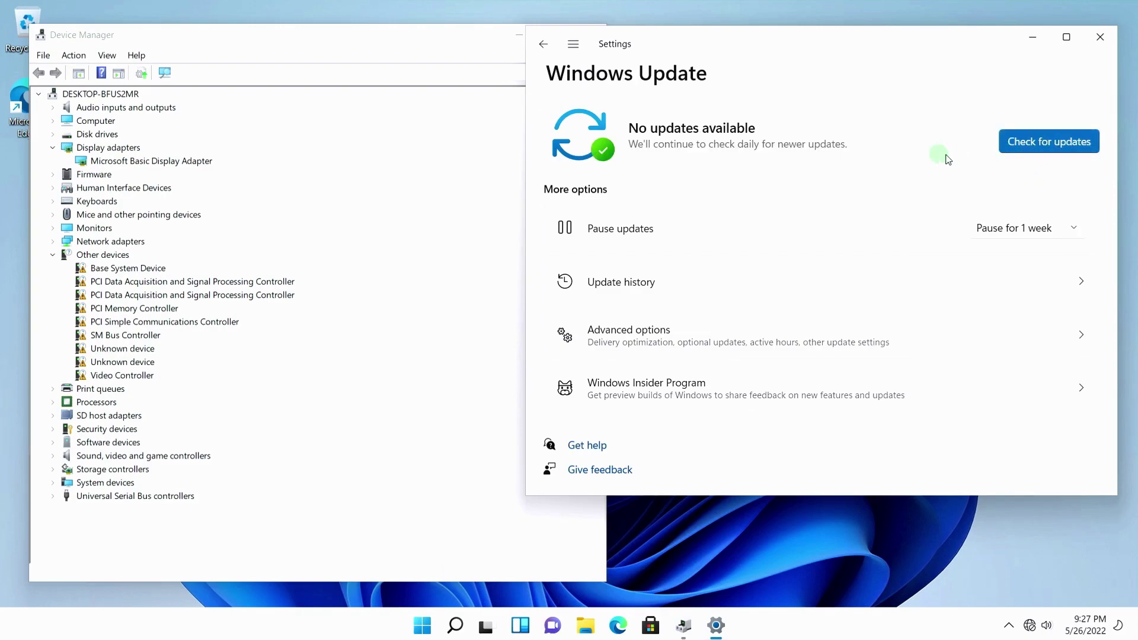
{"action": "left_click", "coordinate": [1042, 145]}
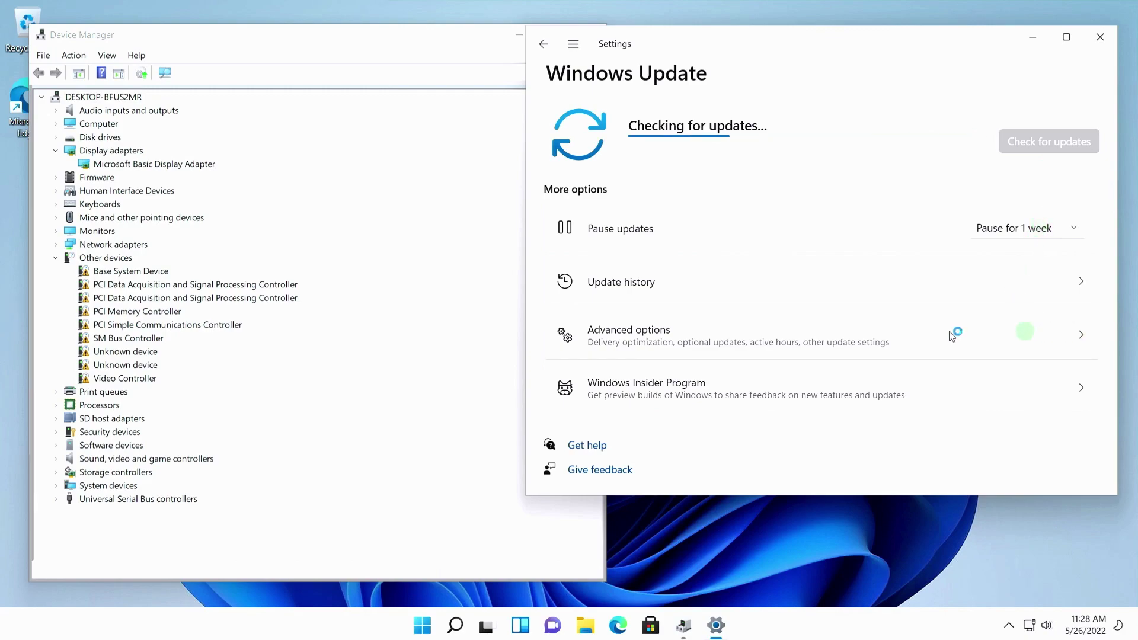
Open the optional updates from Windows Update's advanced options and expand the list of driver updates
{"action": "left_click", "coordinate": [1046, 340]}
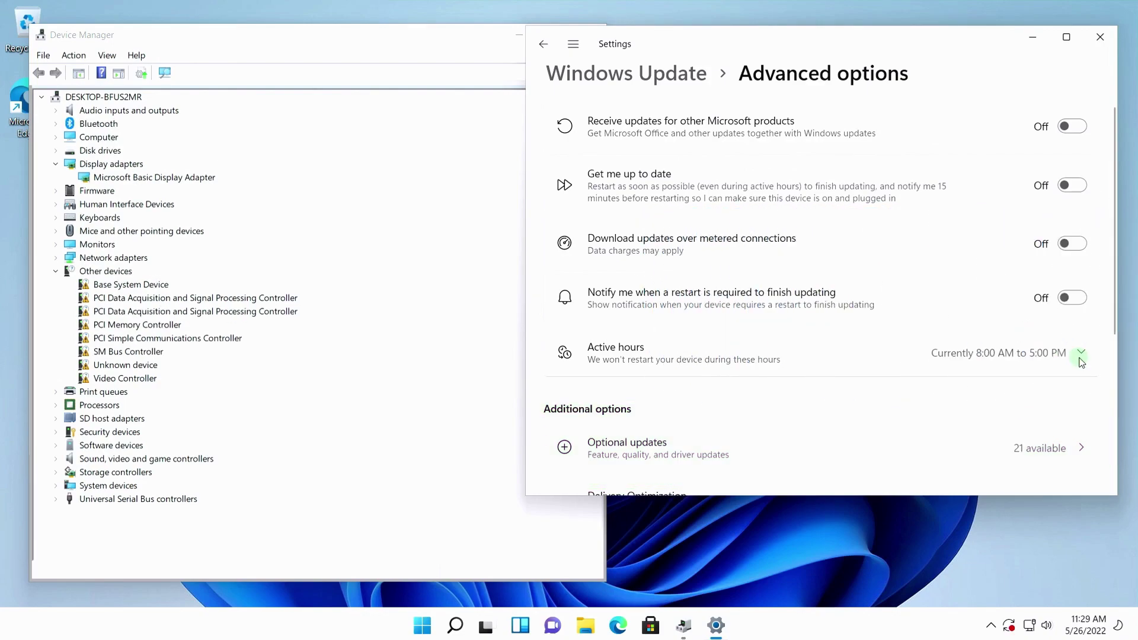
{"action": "scroll", "coordinate": [1078, 411], "scroll_direction": "down", "scroll_amount": 3}
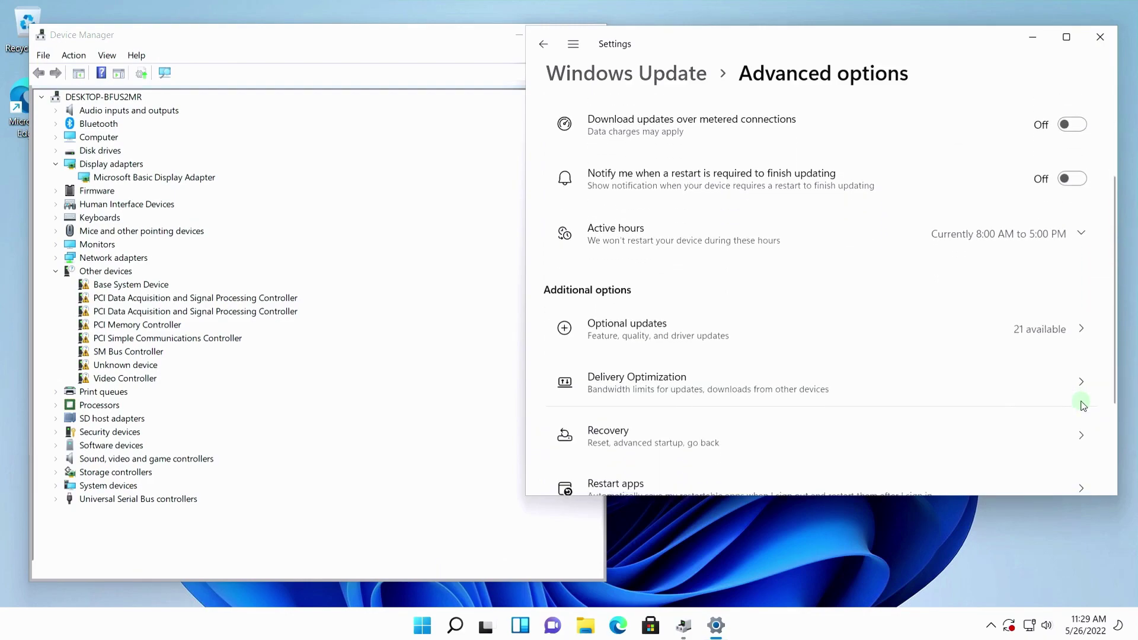
{"action": "scroll", "coordinate": [1082, 403], "scroll_direction": "down", "scroll_amount": 1}
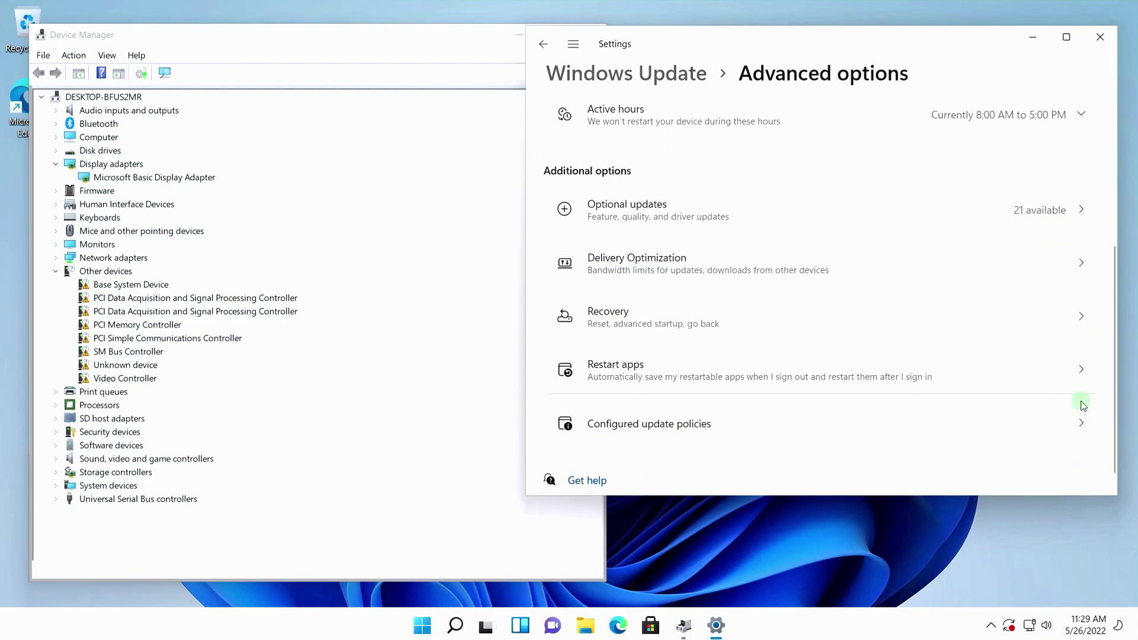
{"action": "left_click", "coordinate": [1082, 212]}
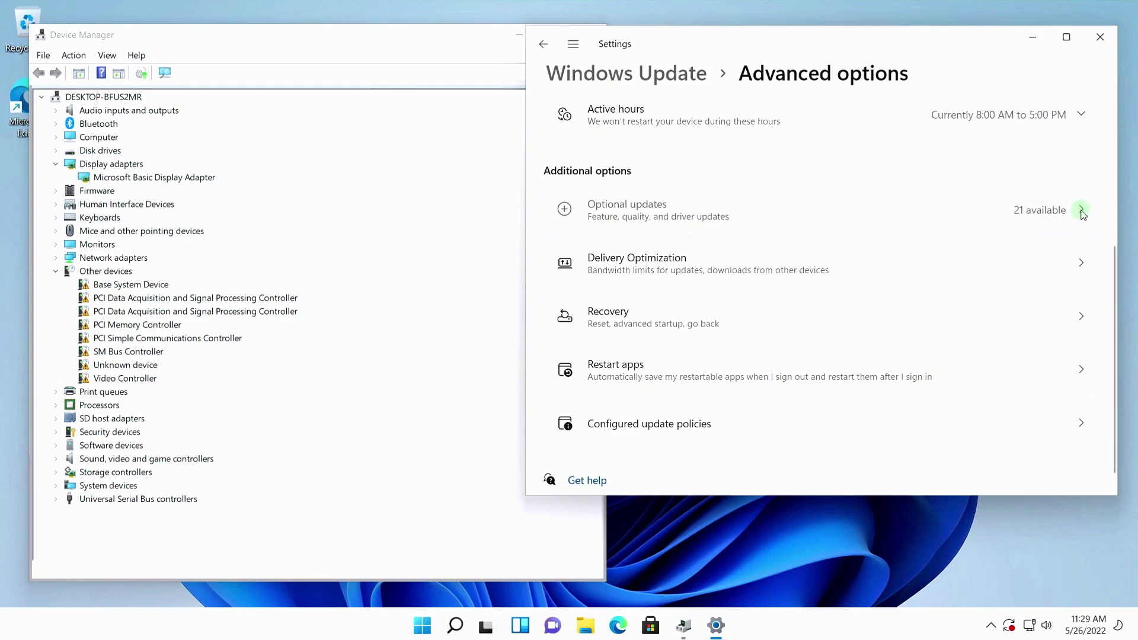
{"action": "left_click", "coordinate": [1047, 212]}
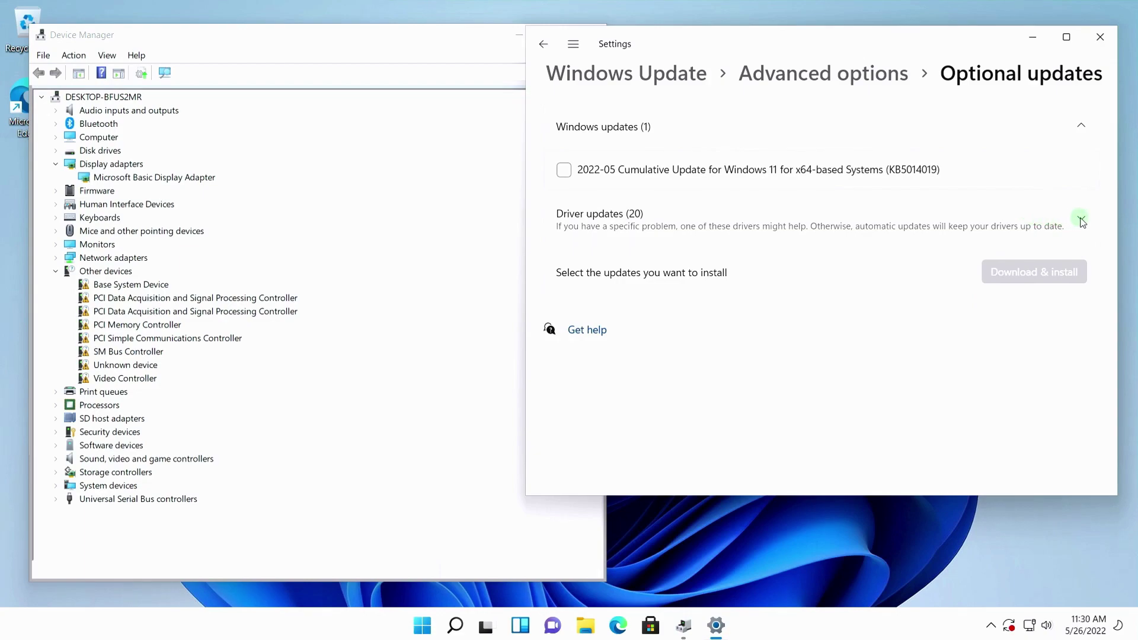
{"action": "left_click", "coordinate": [1079, 219]}
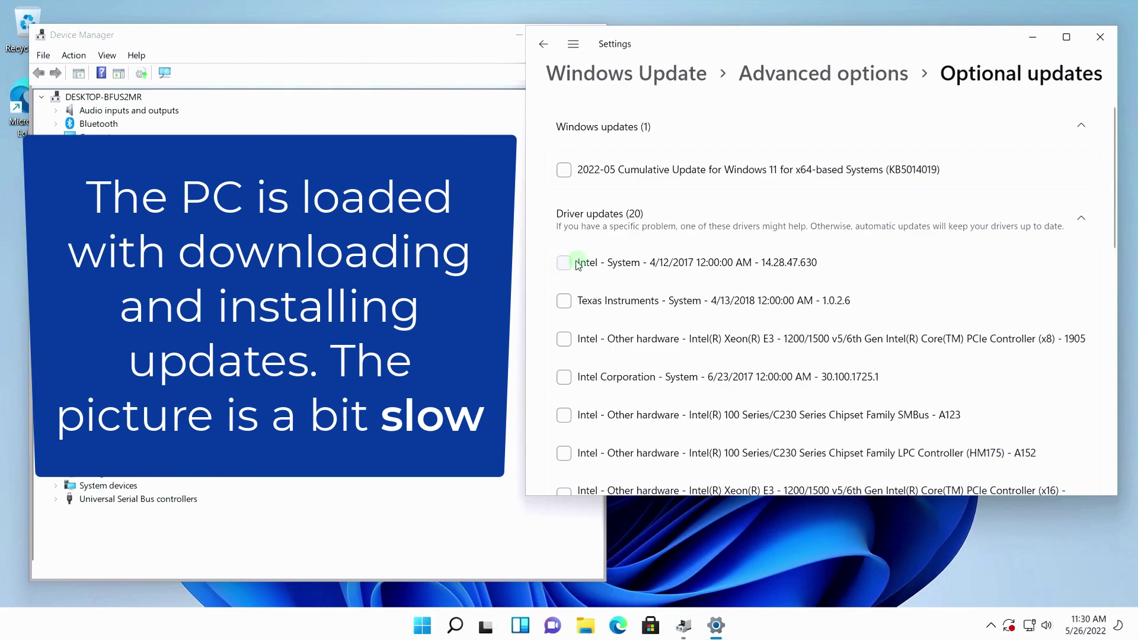
Select the first six driver updates, from Intel - System 14.28.47.630 through the LPC Controller (HM175) - A152
{"action": "left_click", "coordinate": [564, 263]}
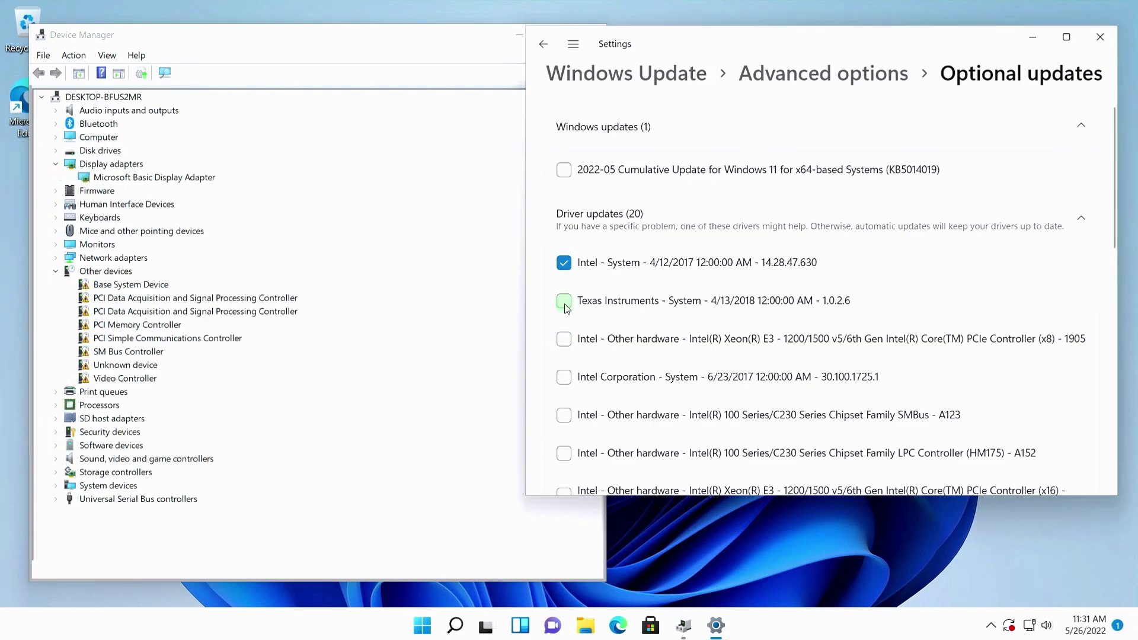
{"action": "left_click", "coordinate": [564, 339]}
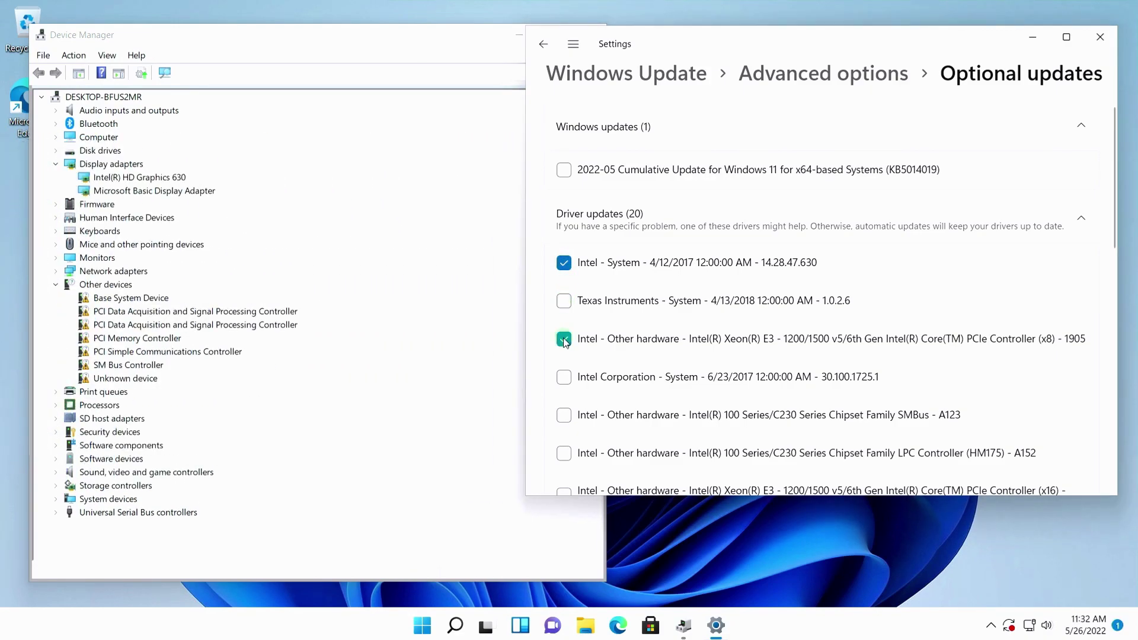
{"action": "left_click", "coordinate": [563, 301]}
{"action": "left_click", "coordinate": [564, 341]}
{"action": "left_click", "coordinate": [564, 376]}
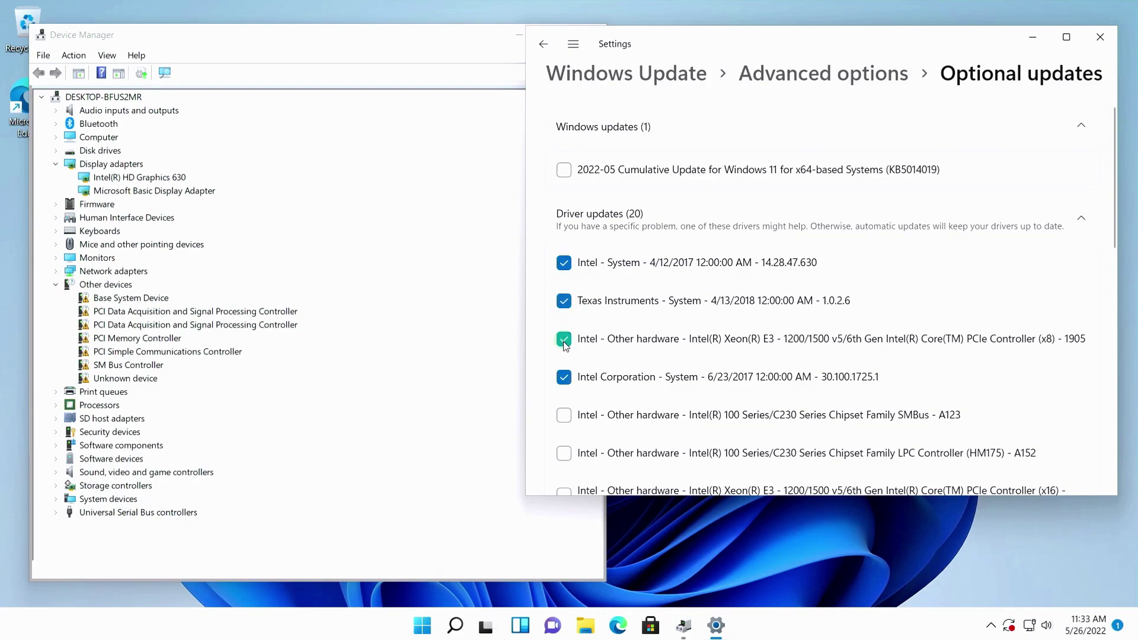
{"action": "left_click", "coordinate": [565, 417]}
{"action": "left_click", "coordinate": [565, 455]}
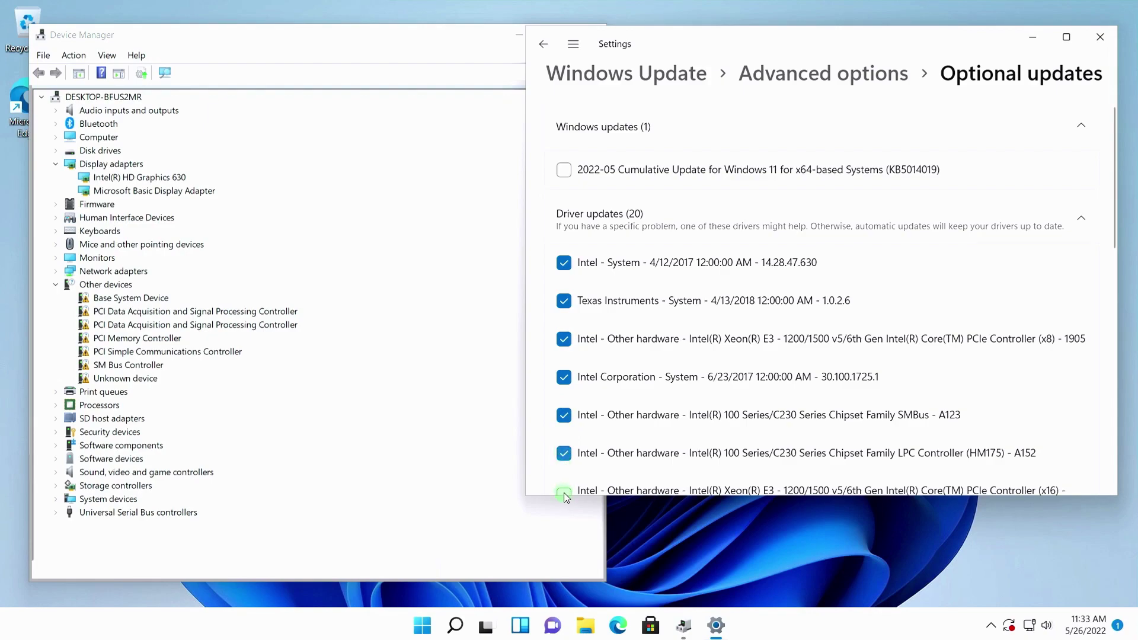
Select the six driver updates from PCIe Controller (x16) - 1901 through Host Bridge/DRAM Registers - 5910
{"action": "scroll", "coordinate": [567, 462], "scroll_direction": "down", "scroll_amount": 2}
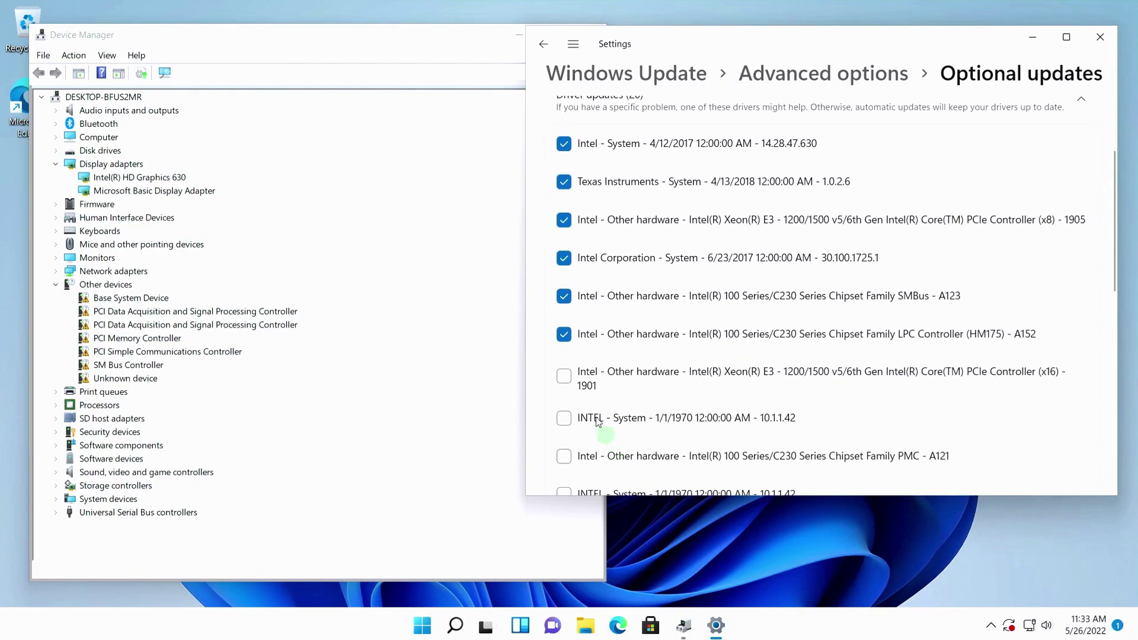
{"action": "left_click", "coordinate": [565, 382]}
{"action": "left_click", "coordinate": [565, 419]}
{"action": "left_click", "coordinate": [619, 442]}
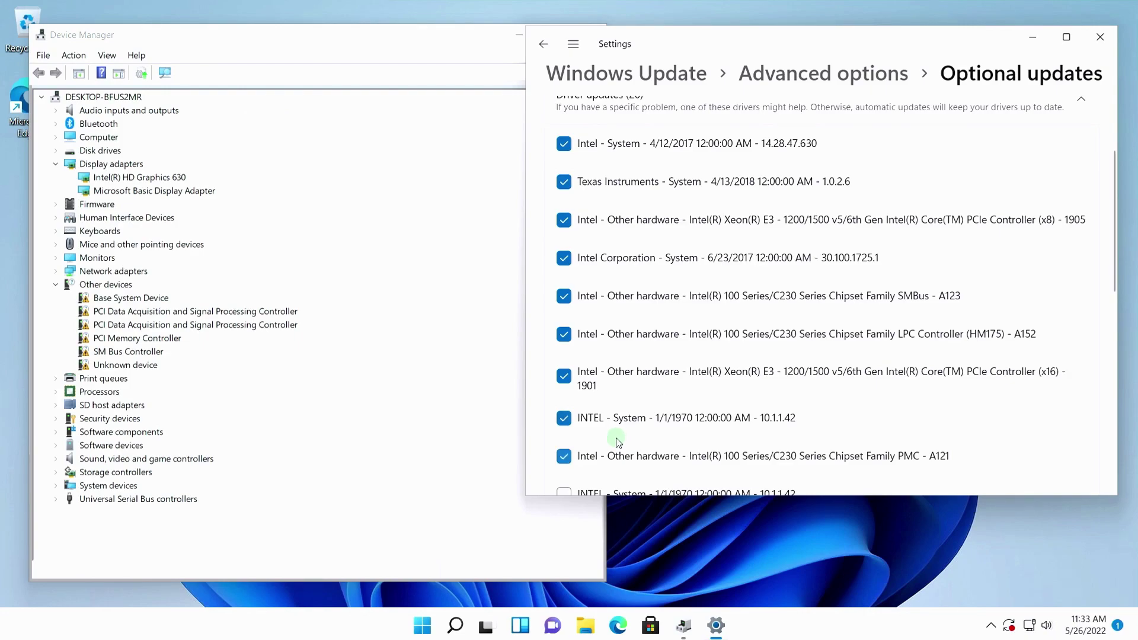
{"action": "scroll", "coordinate": [618, 442], "scroll_direction": "down", "scroll_amount": 6}
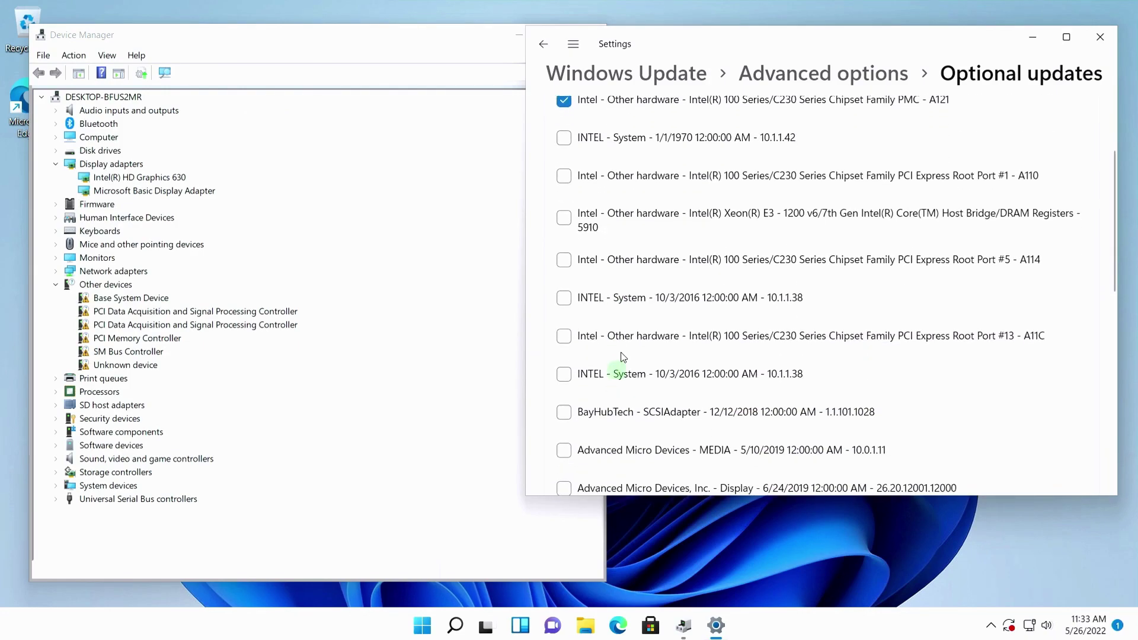
{"action": "left_click", "coordinate": [564, 138]}
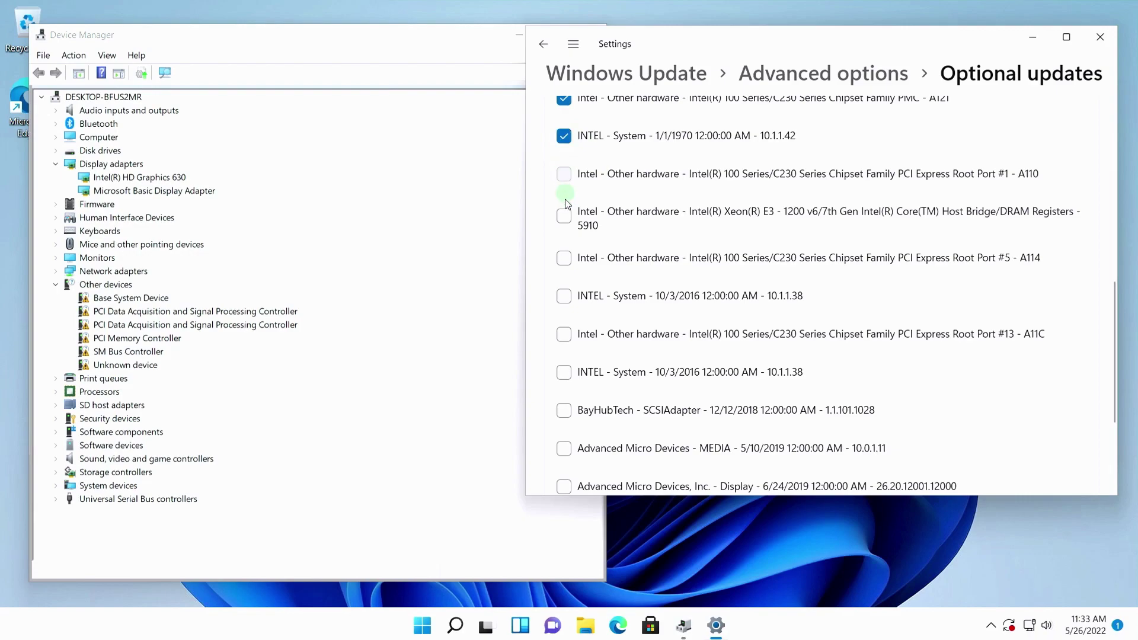
{"action": "left_click", "coordinate": [565, 217]}
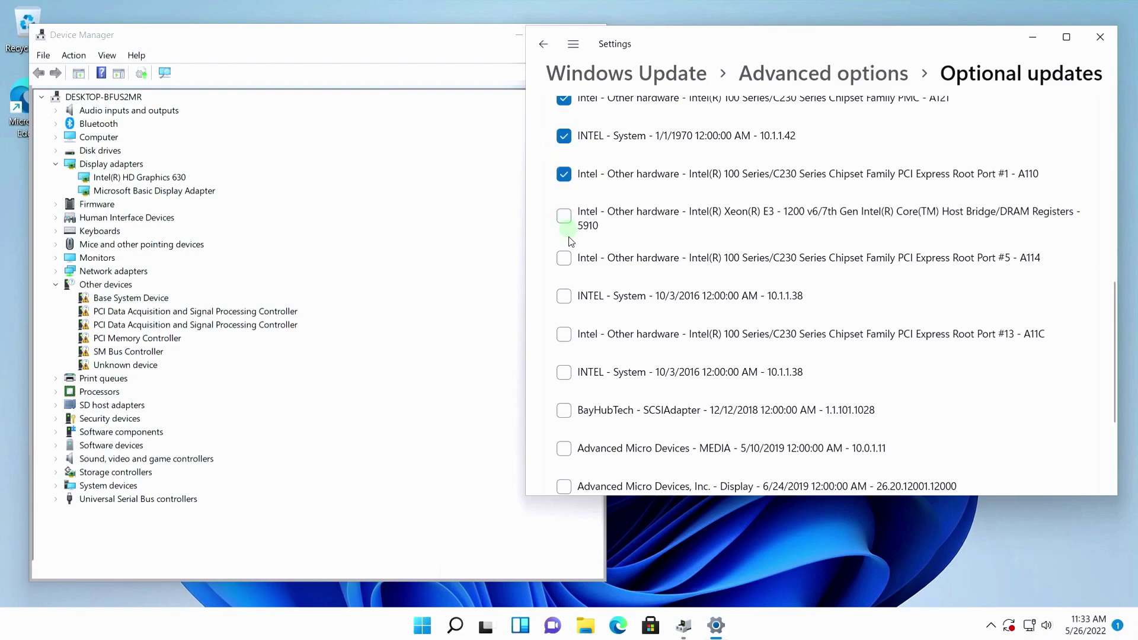
{"action": "scroll", "coordinate": [566, 261], "scroll_direction": "up", "scroll_amount": 1}
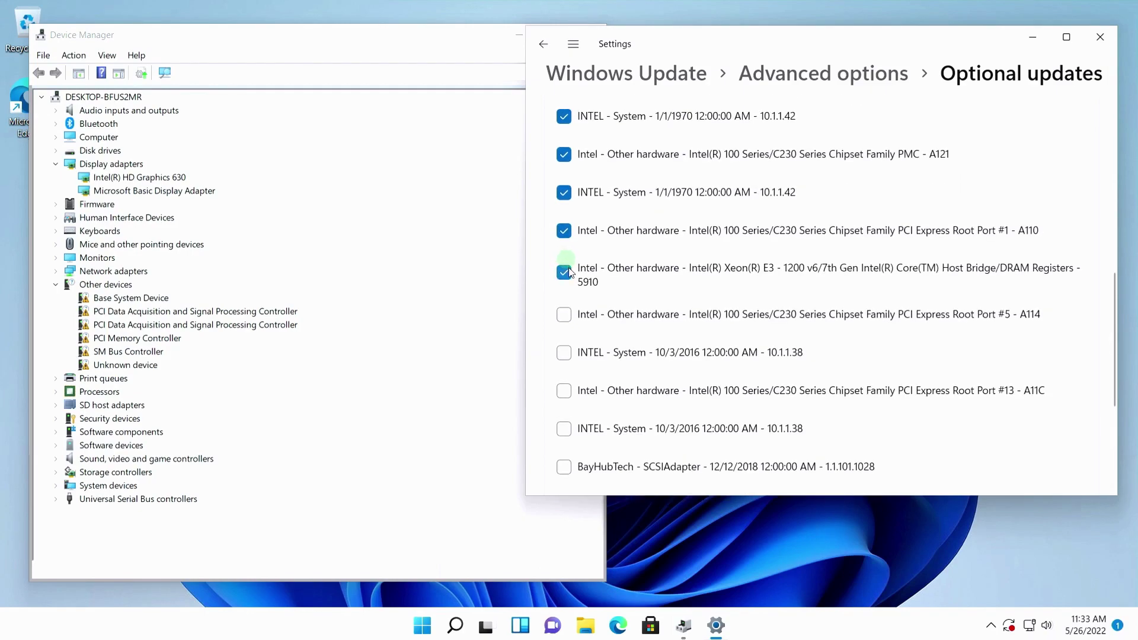
{"action": "scroll", "coordinate": [568, 319], "scroll_direction": "down", "scroll_amount": 1}
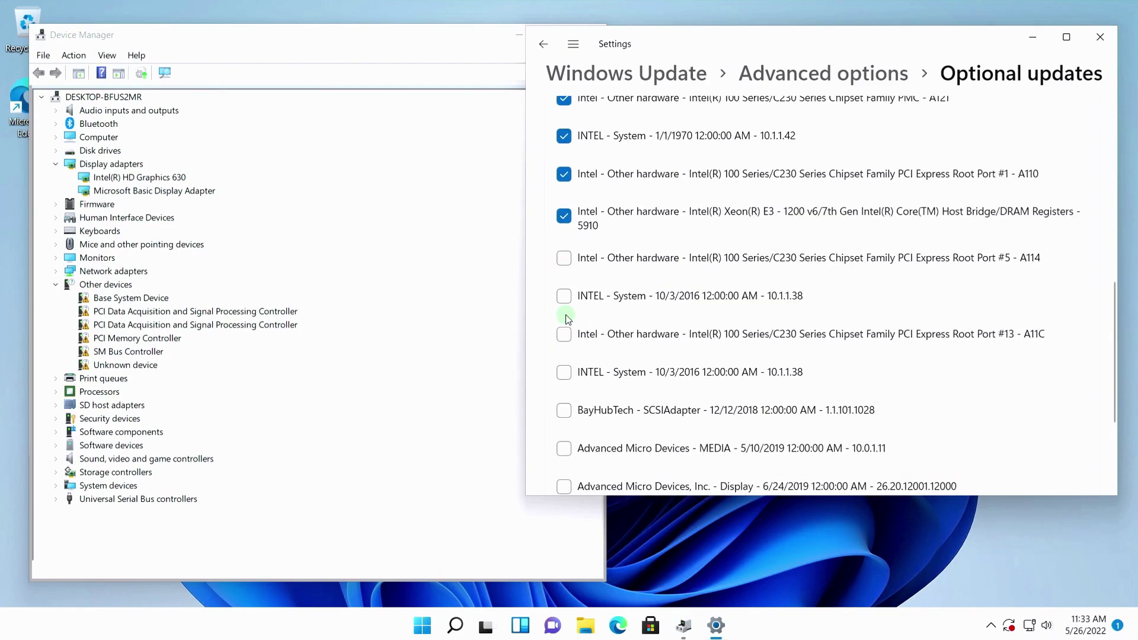
Select the driver updates from PCI Express Root Port #5 - A114 through Intel Display 30.0.101.1660, skipping the second INTEL - System 10.1.1.38
{"action": "left_click", "coordinate": [565, 261]}
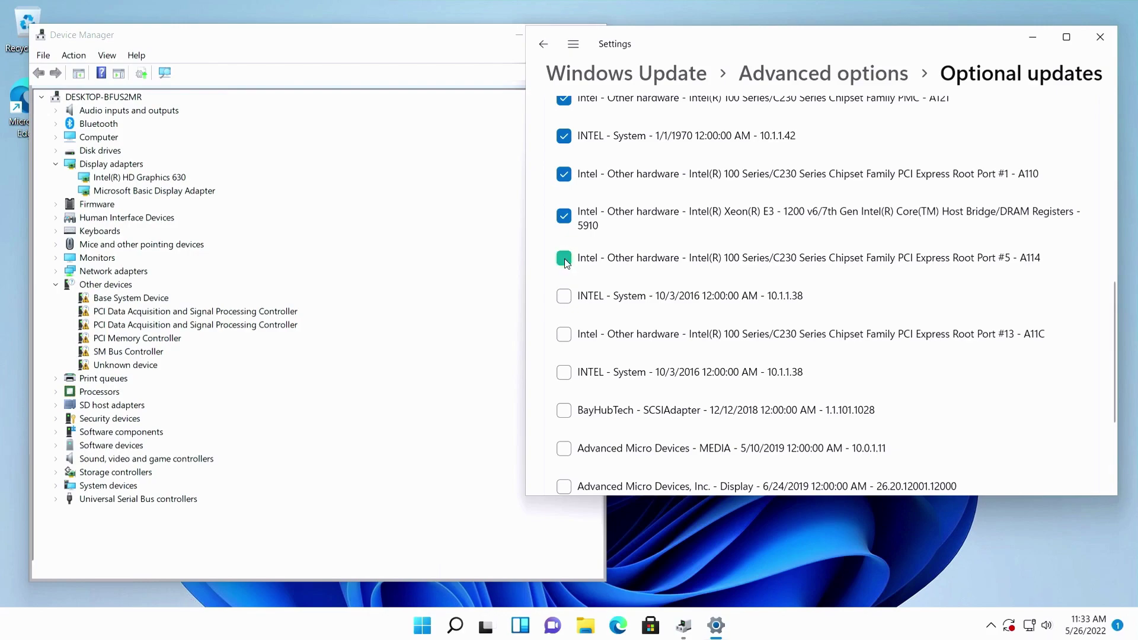
{"action": "left_click", "coordinate": [564, 296]}
{"action": "left_click", "coordinate": [566, 335]}
{"action": "left_click", "coordinate": [566, 336]}
{"action": "left_click", "coordinate": [566, 336]}
{"action": "left_click", "coordinate": [567, 414]}
{"action": "left_click", "coordinate": [568, 451]}
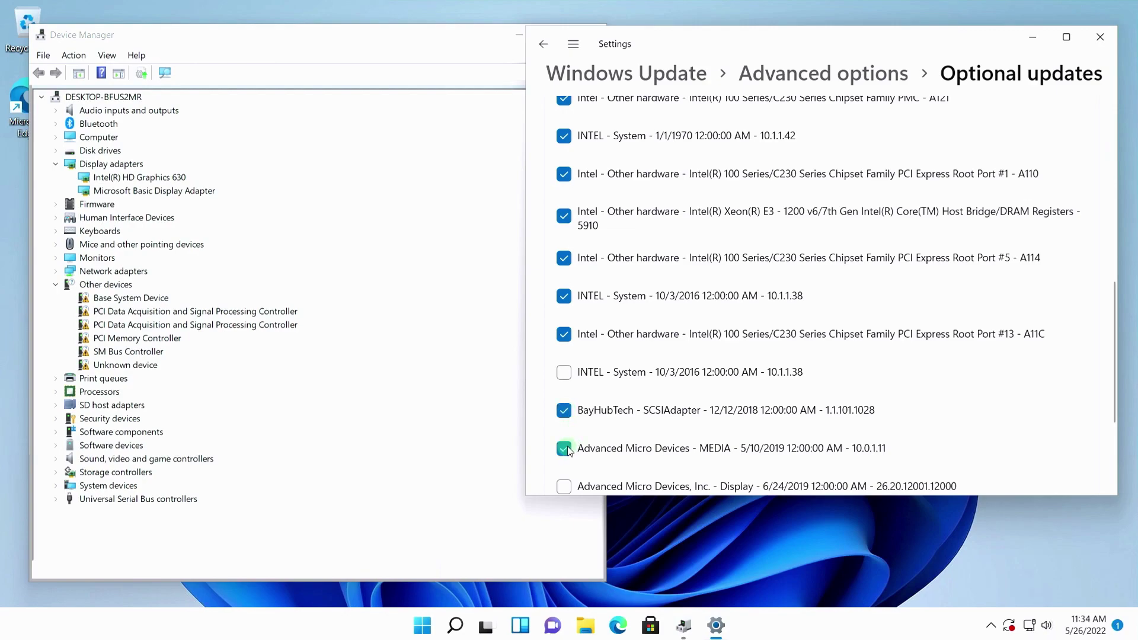
{"action": "left_click", "coordinate": [568, 487]}
{"action": "scroll", "coordinate": [634, 465], "scroll_direction": "down", "scroll_amount": 3}
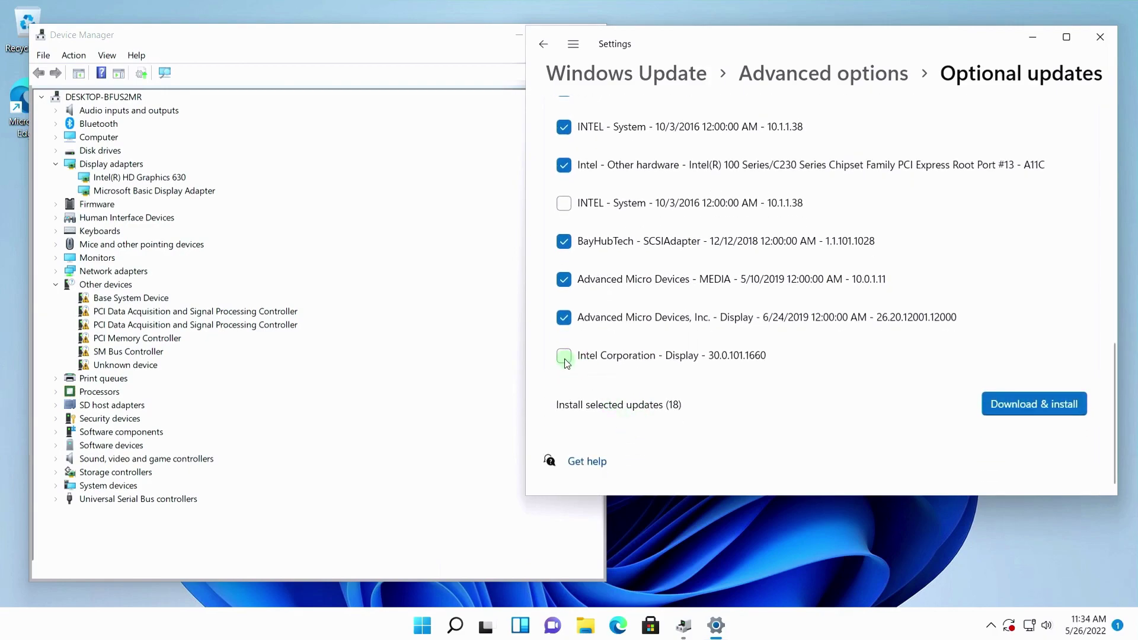
{"action": "left_click", "coordinate": [564, 359]}
Download and install the selected driver updates and restart the computer to finish updating
{"action": "left_click", "coordinate": [1029, 409]}
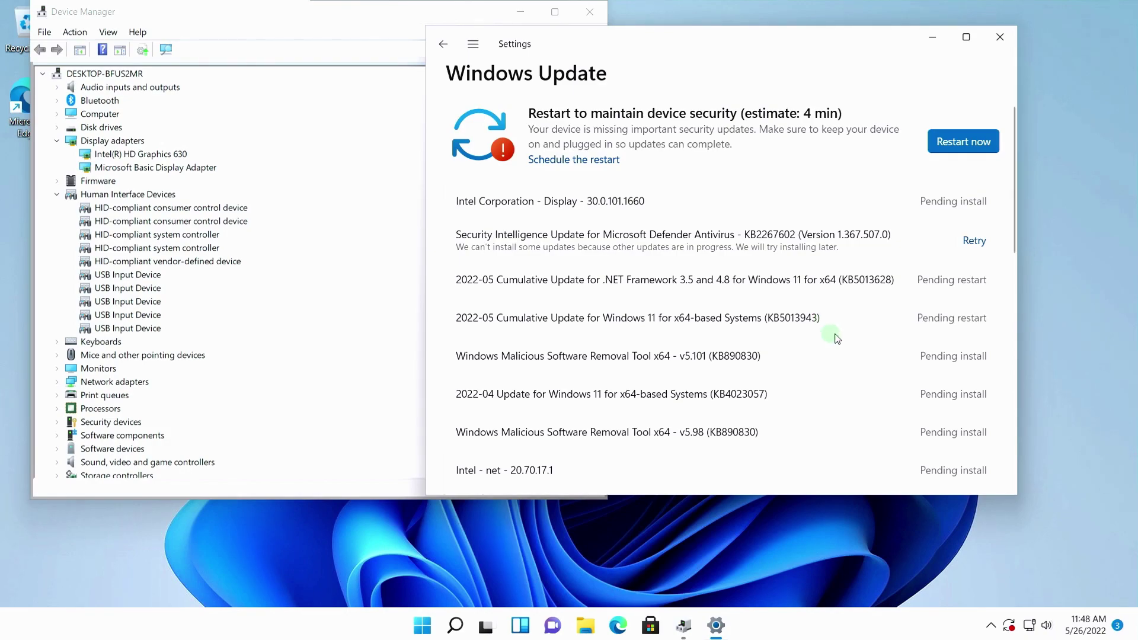
{"action": "left_click", "coordinate": [963, 143]}
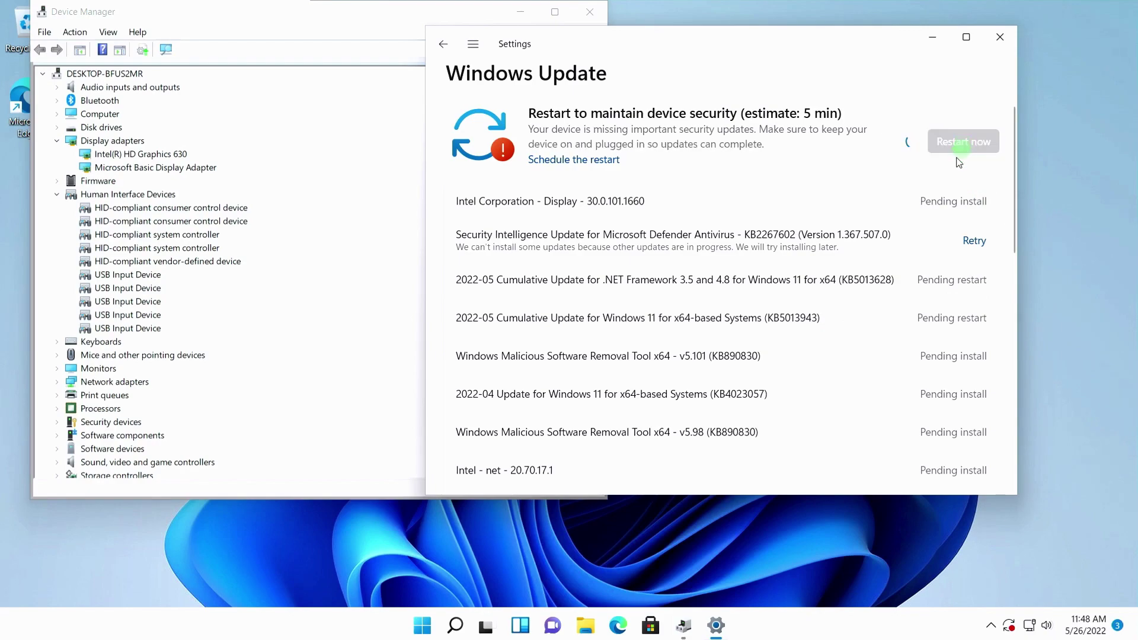